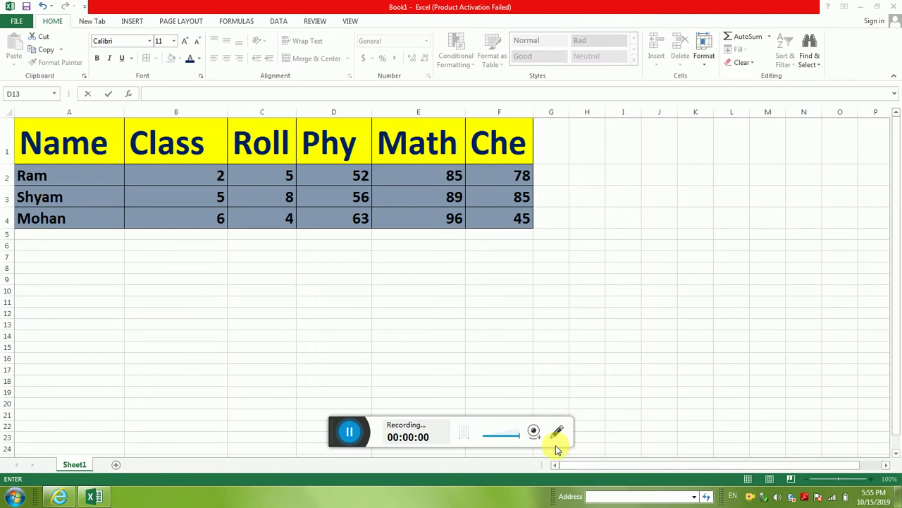
Resize and reposition the Excel workbook window
click(535, 433)
click(530, 493)
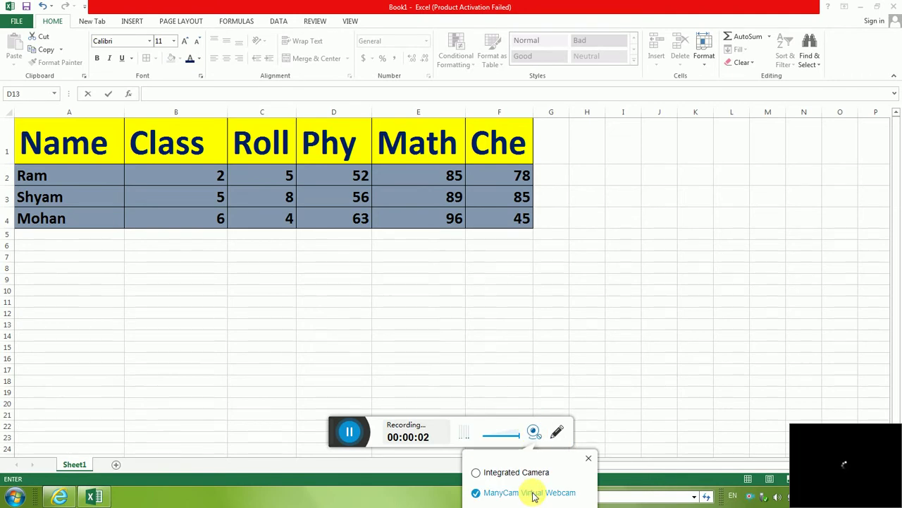
drag(815, 487, 635, 200)
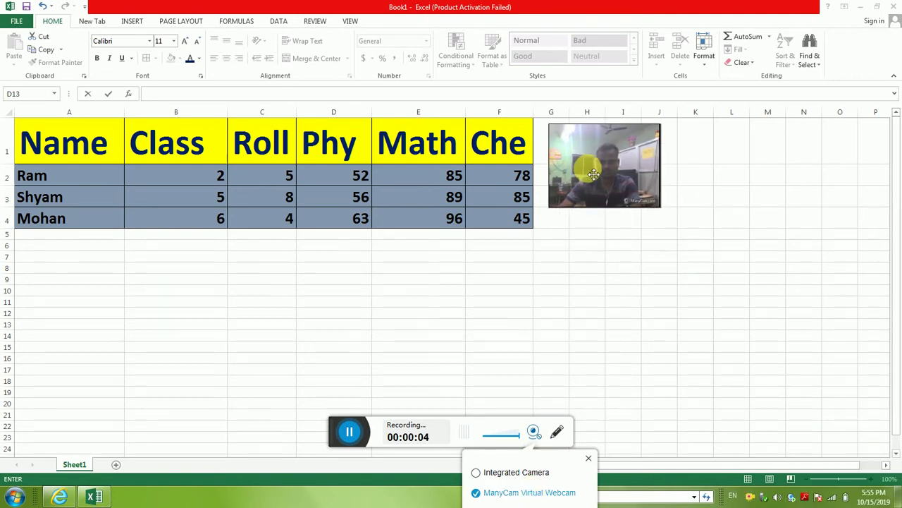
drag(663, 210, 895, 397)
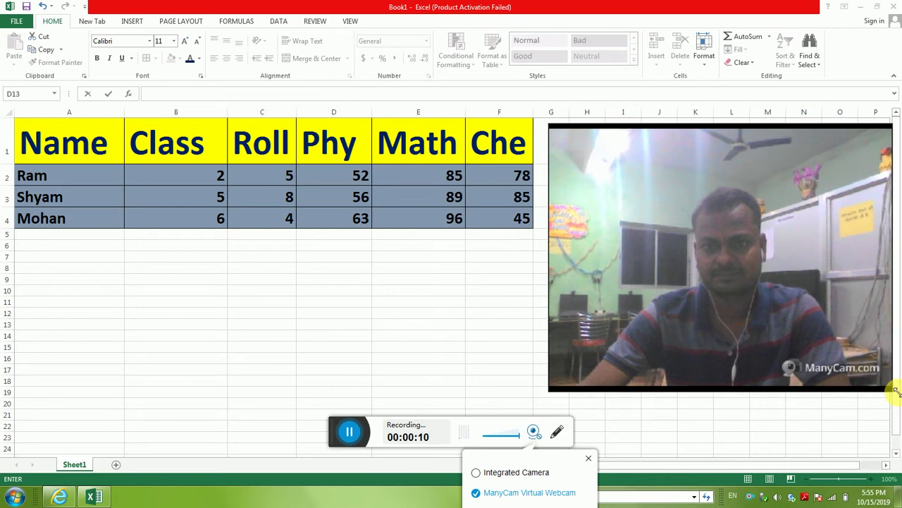
drag(895, 397, 897, 385)
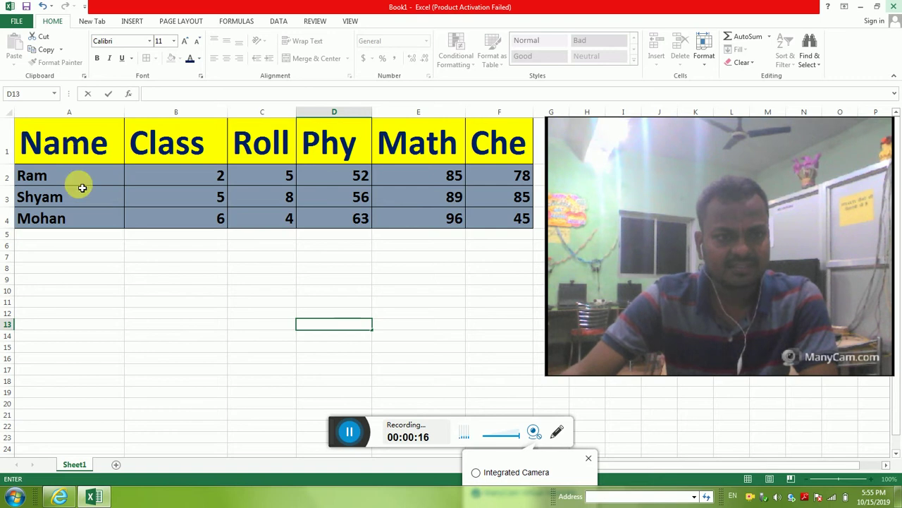
Check the marks table from Name in A1 to Mohan in A4 and the empty cells below
click(70, 153)
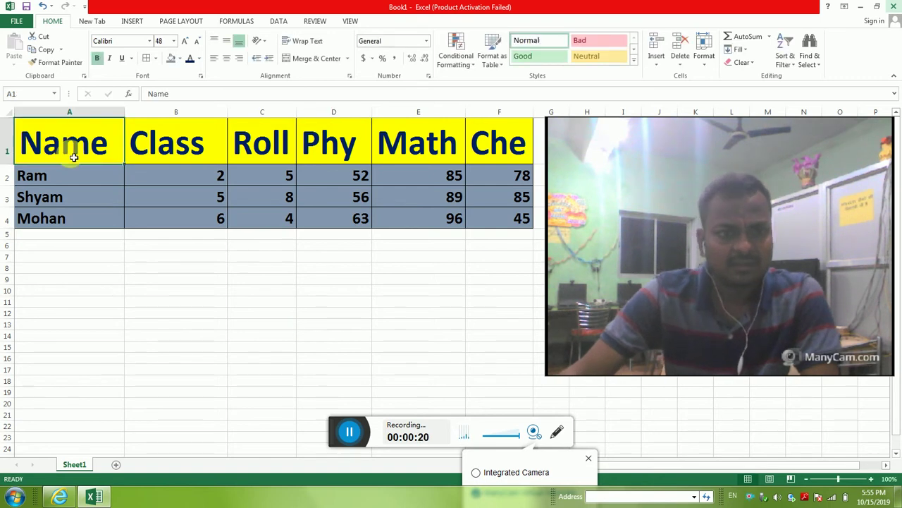
click(44, 225)
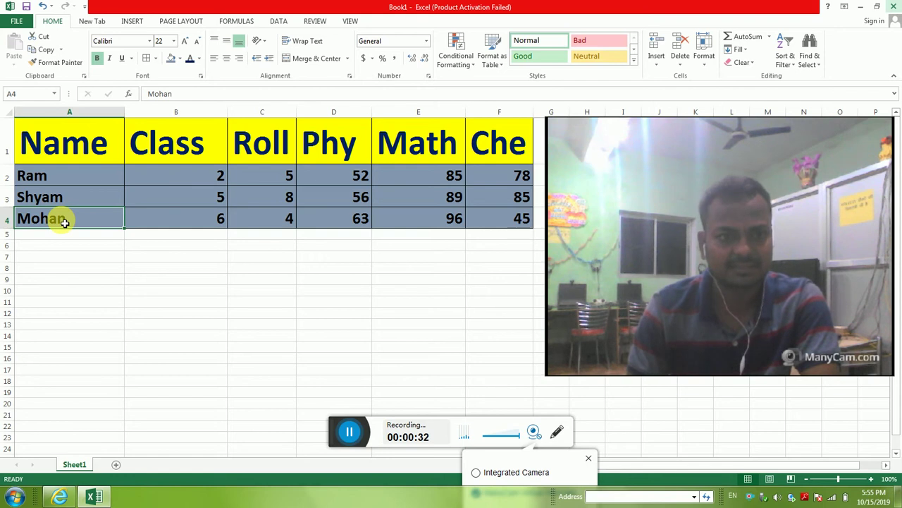
key(Down)
key(Down)
key(Down)
key(Down)
key(Down)
key(Down)
key(Down)
key(Down)
key(Down)
key(Down)
key(Down)
key(Down)
key(Down)
key(Down)
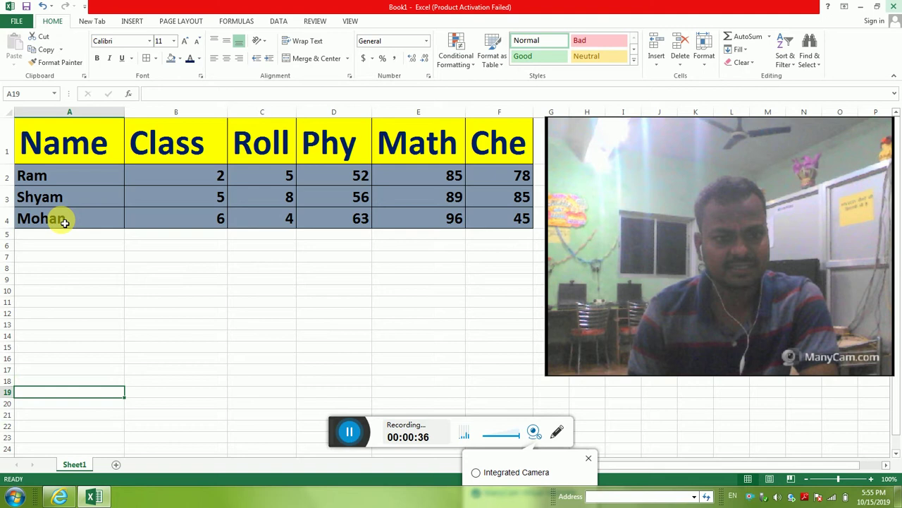
key(Down)
key(Down)
key(Down)
key(Up)
key(Up)
click(64, 222)
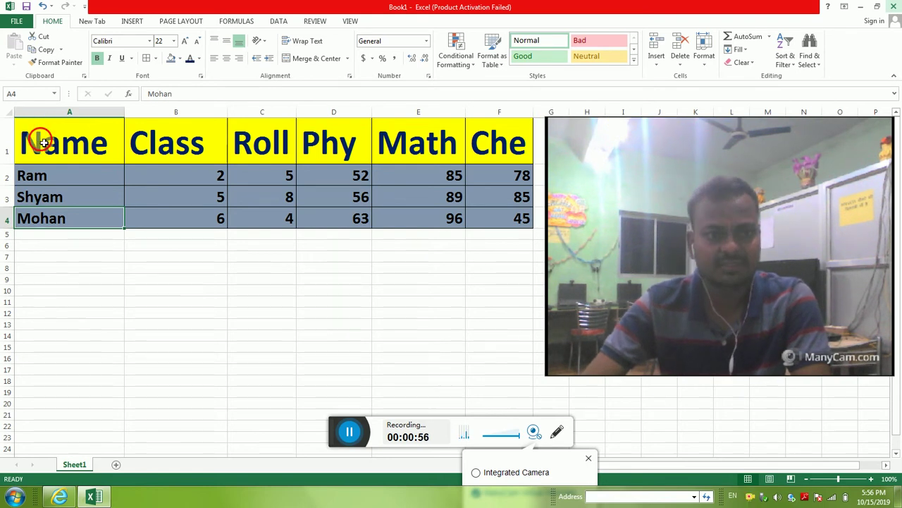
Select the marks table range A1:F4, then select empty cells outside it
drag(44, 143, 268, 218)
drag(419, 220, 503, 215)
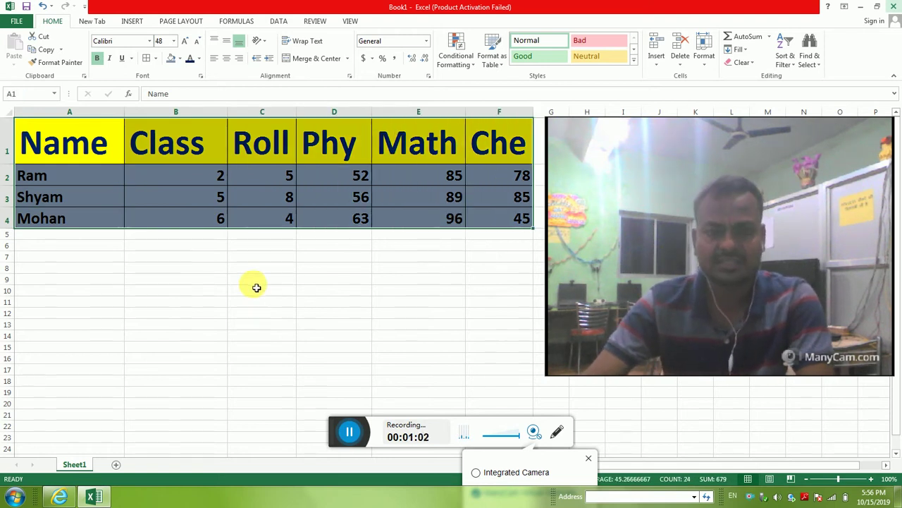
click(244, 294)
click(269, 337)
click(383, 344)
click(317, 266)
click(217, 314)
Select more empty cells such as C10, reselect the whole table, then return to A1
click(262, 381)
click(323, 371)
click(380, 357)
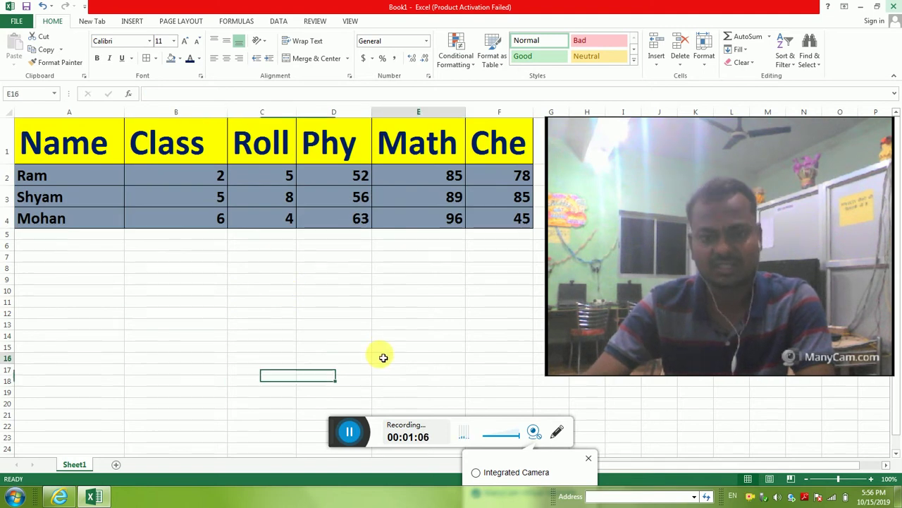
click(234, 295)
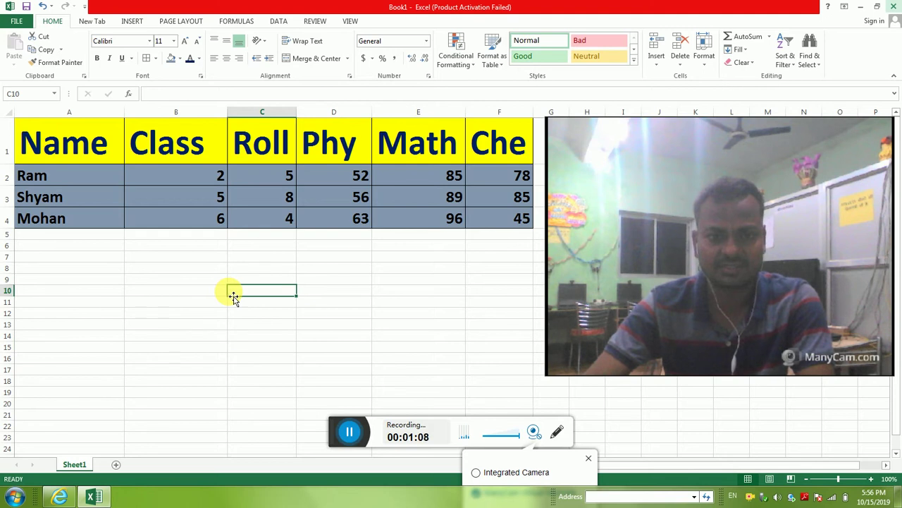
click(219, 341)
click(319, 368)
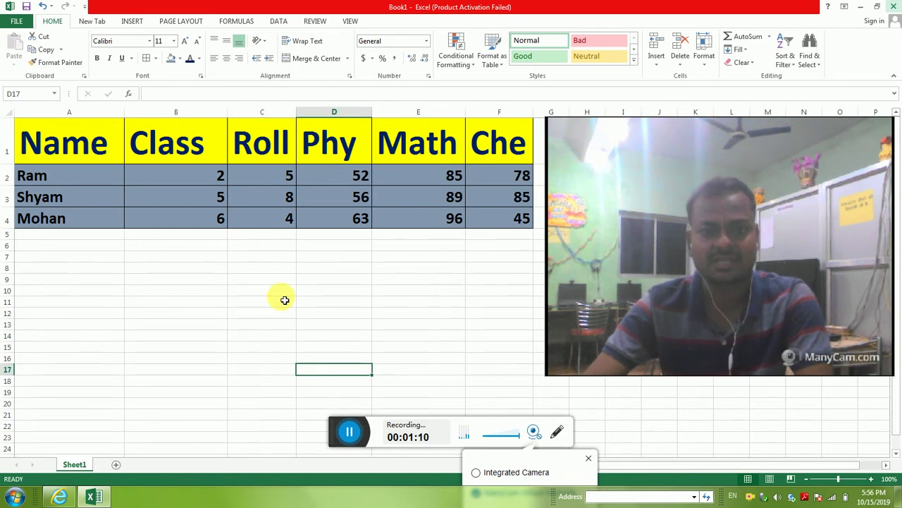
drag(60, 137, 507, 226)
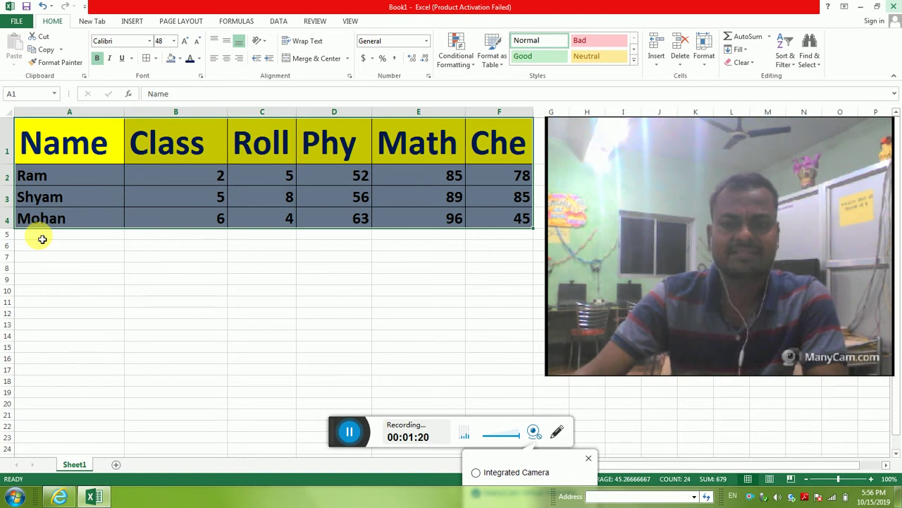
click(53, 148)
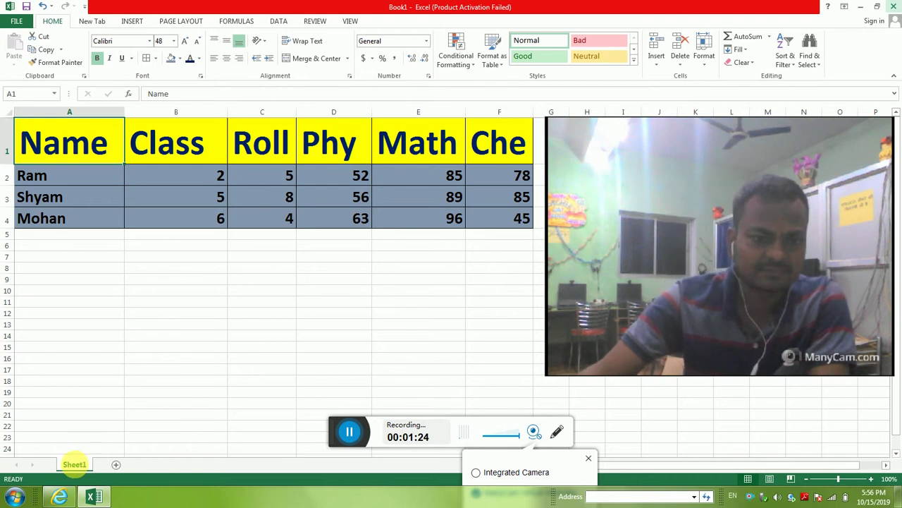
Bring up the Sheet1 tab's options, dismiss them, and select empty cells below the table
right_click(76, 467)
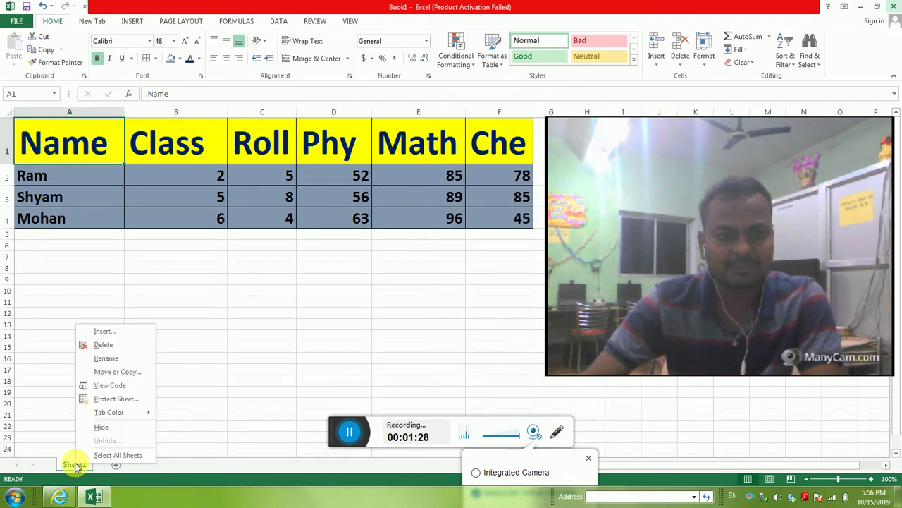
click(204, 360)
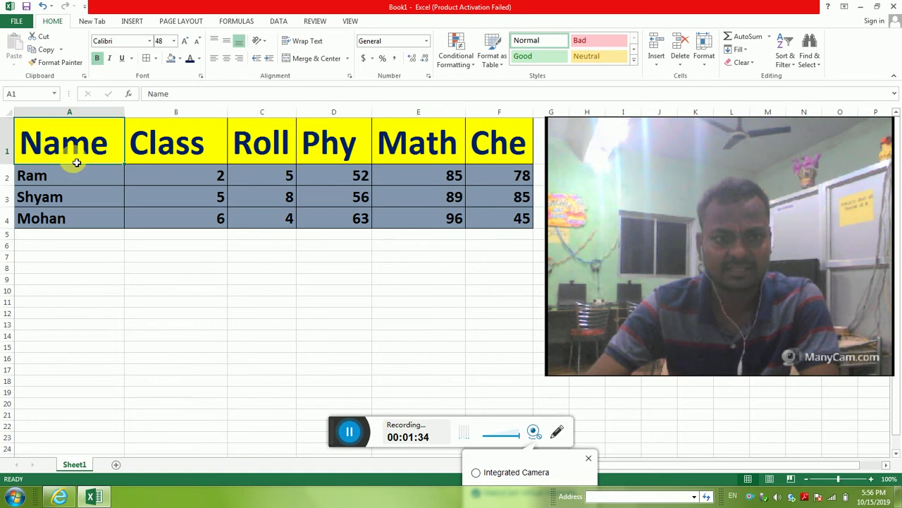
click(161, 300)
click(261, 337)
click(393, 356)
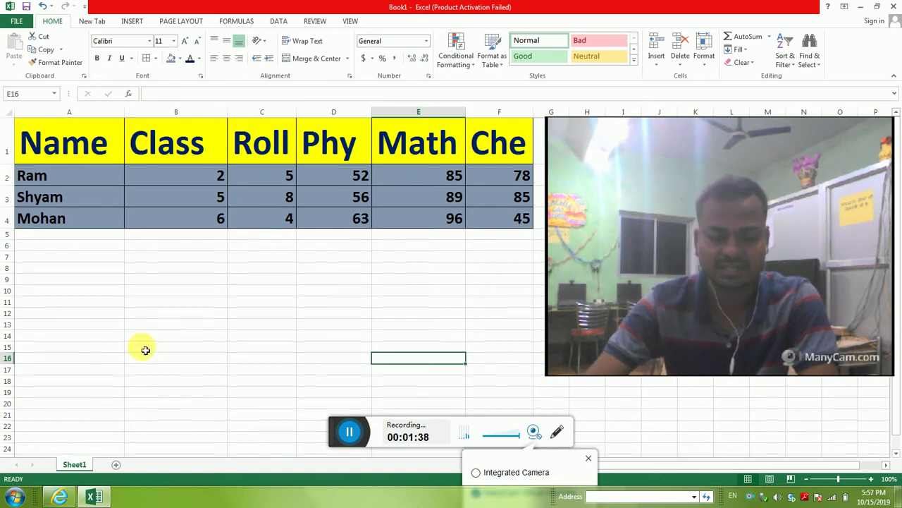
Set Sheet1's ScrollArea property to a1:f4 in the VBA editor, then minimize it
right_click(74, 466)
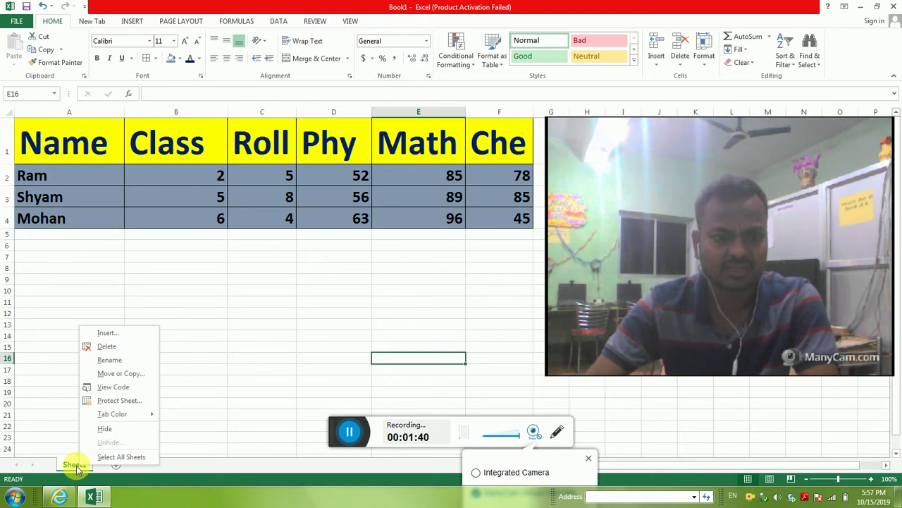
click(117, 386)
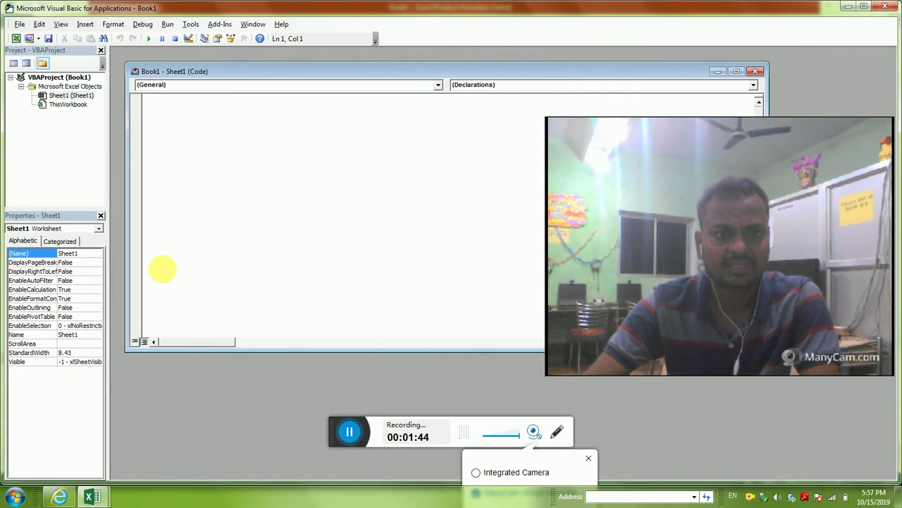
drag(221, 71, 248, 69)
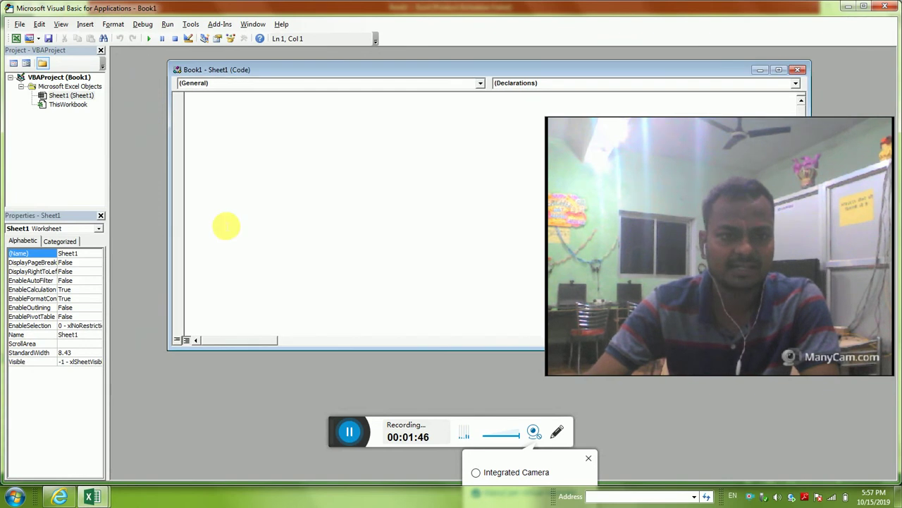
click(68, 344)
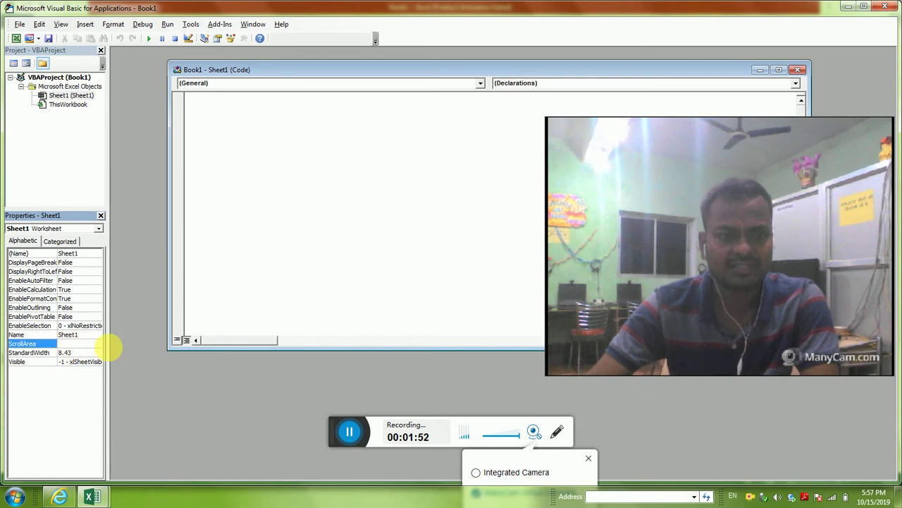
text(a1)
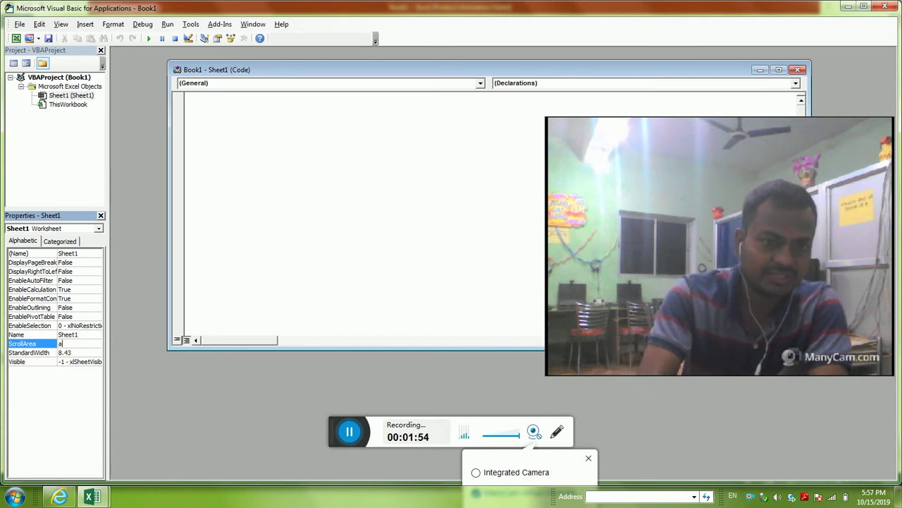
text(:f4)
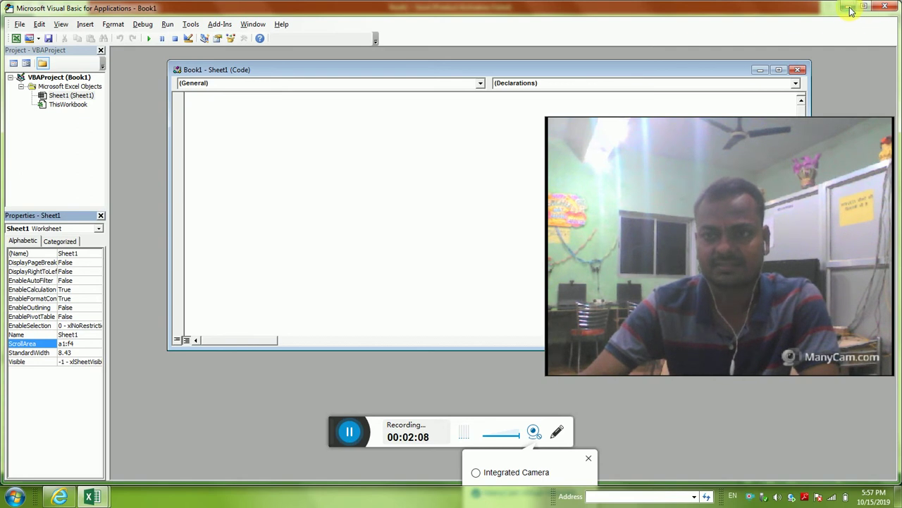
click(850, 8)
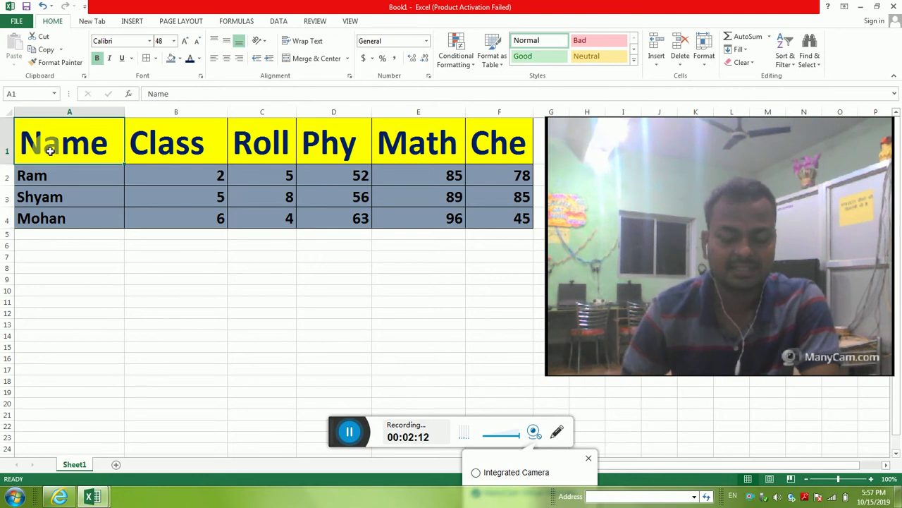
key(Return)
key(Return)
key(Return)
key(Return)
key(Return)
key(Return)
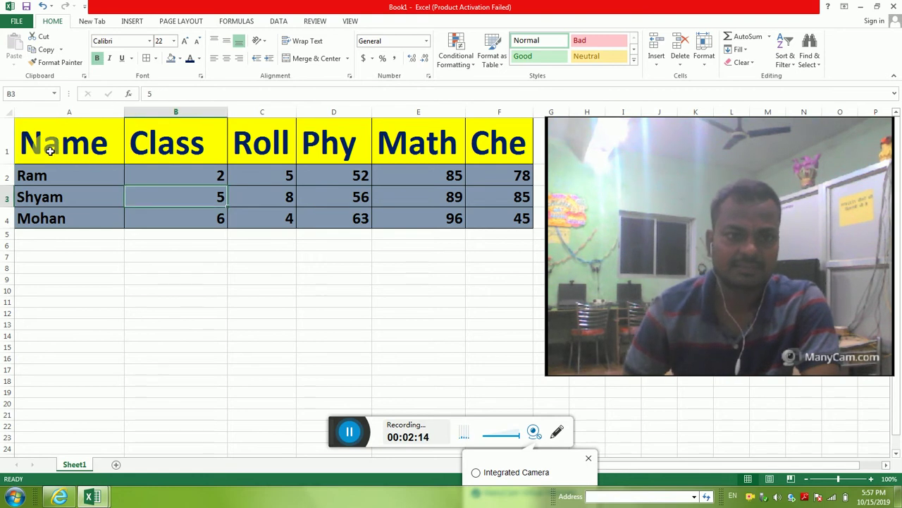
key(Return)
key(Return)
key(Return)
key(Return)
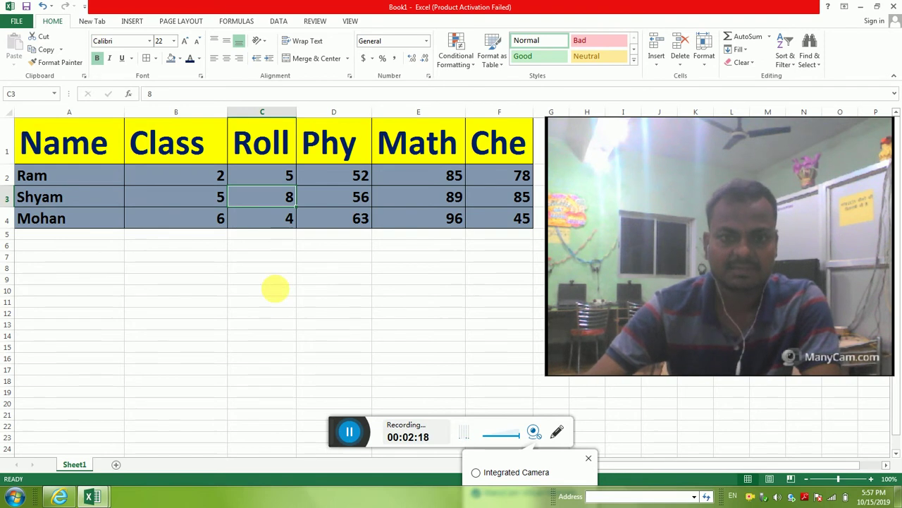
key(Return)
key(Return)
key(Return)
key(Return)
key(Return)
key(Return)
key(Return)
key(Return)
key(Return)
key(Return)
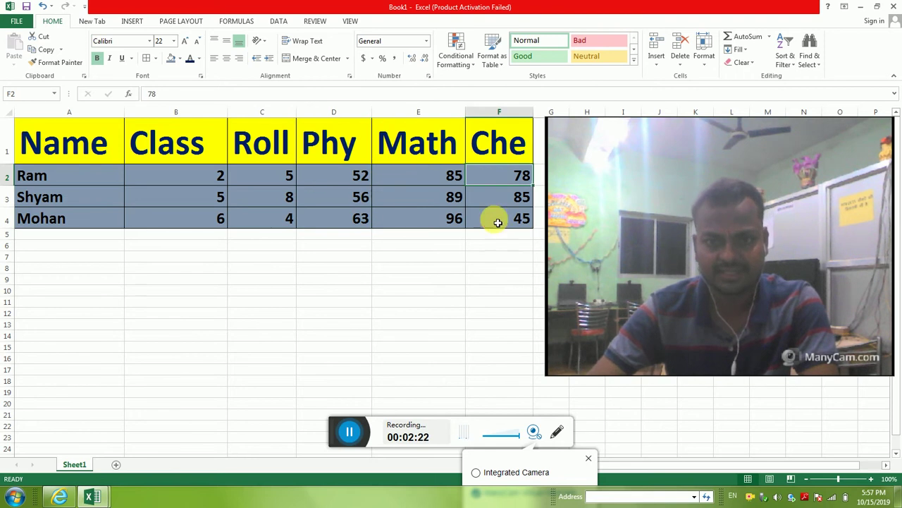
click(419, 155)
click(350, 152)
click(261, 144)
click(156, 150)
key(F2)
key(Escape)
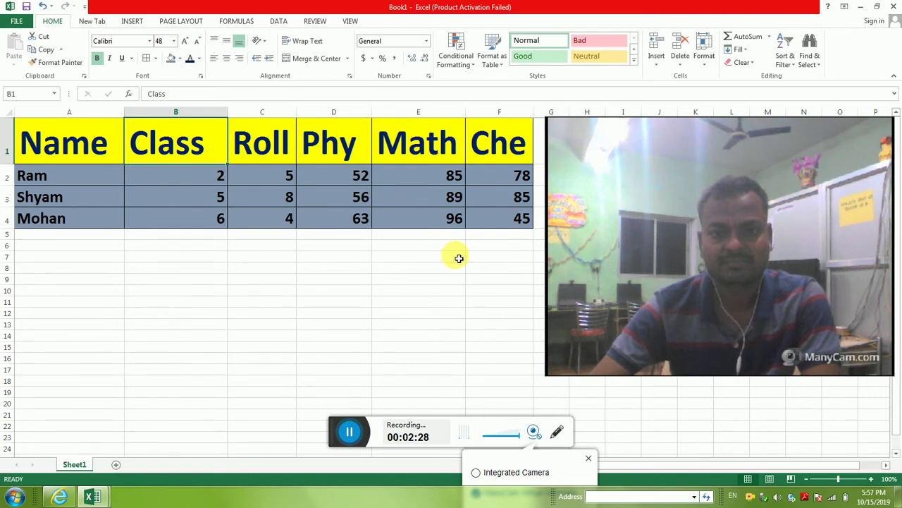
click(423, 197)
key(Down)
key(Up)
key(Up)
key(Up)
key(Right)
key(Down)
key(Down)
key(Down)
key(ctrl+Home)
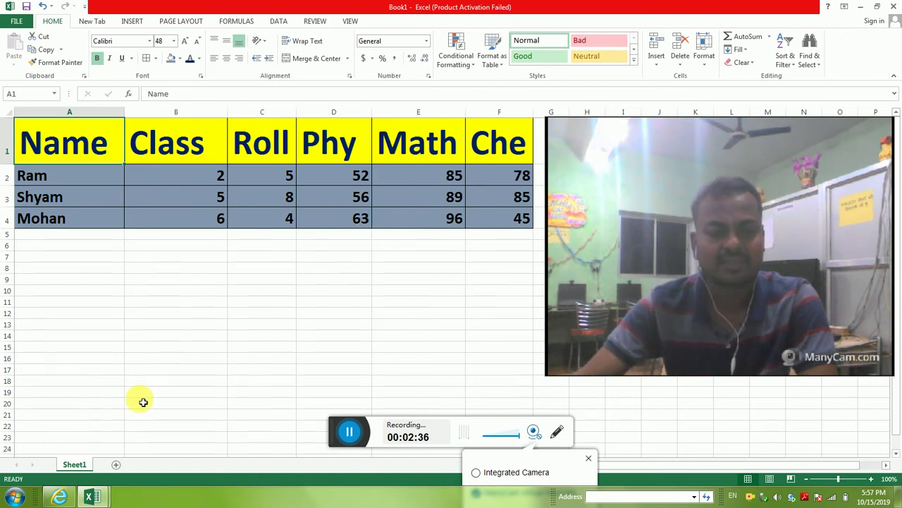
Empty Sheet1's ScrollArea property via View Code and close the VBA editor
right_click(85, 466)
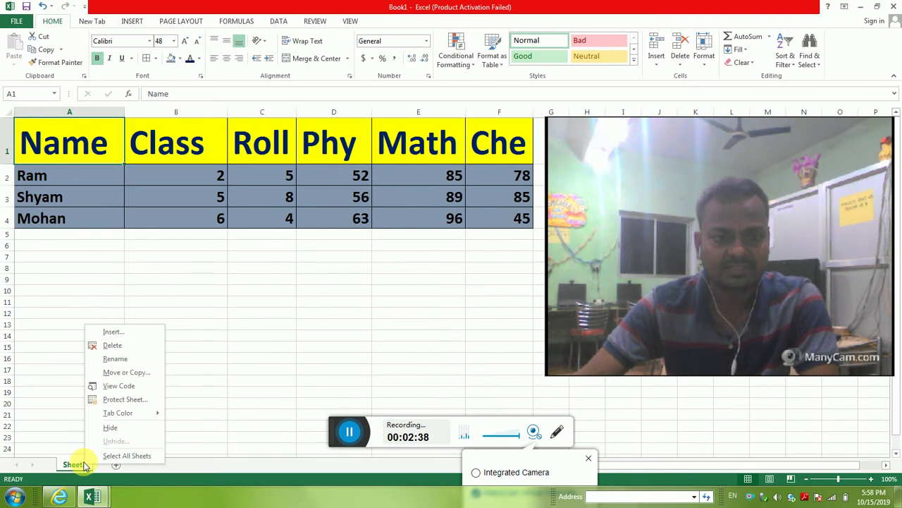
click(118, 386)
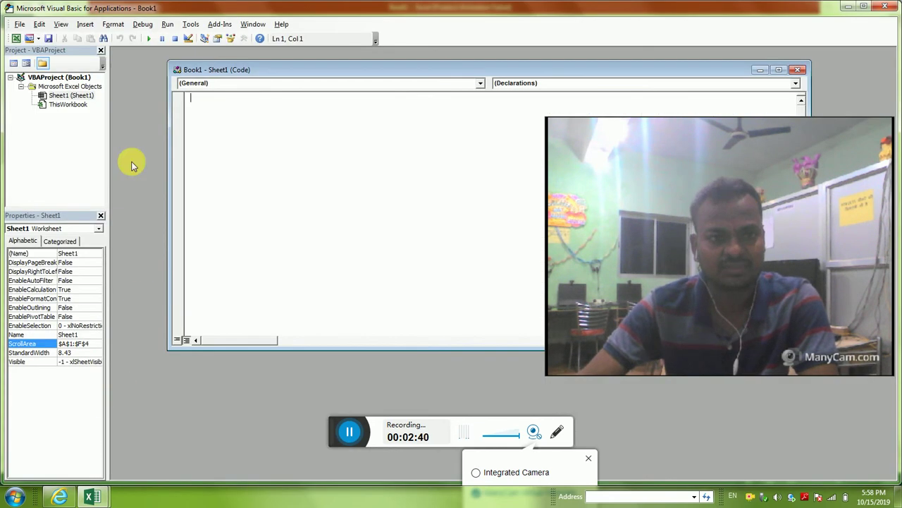
click(97, 344)
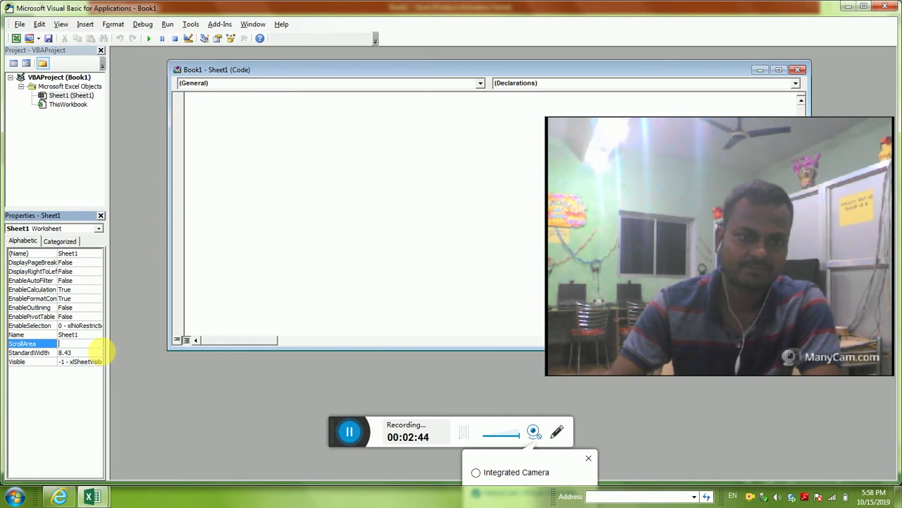
click(886, 7)
Select empty cells below the table, such as D14, to confirm they are reachable
click(197, 313)
click(274, 350)
click(356, 349)
click(318, 301)
click(157, 356)
click(359, 339)
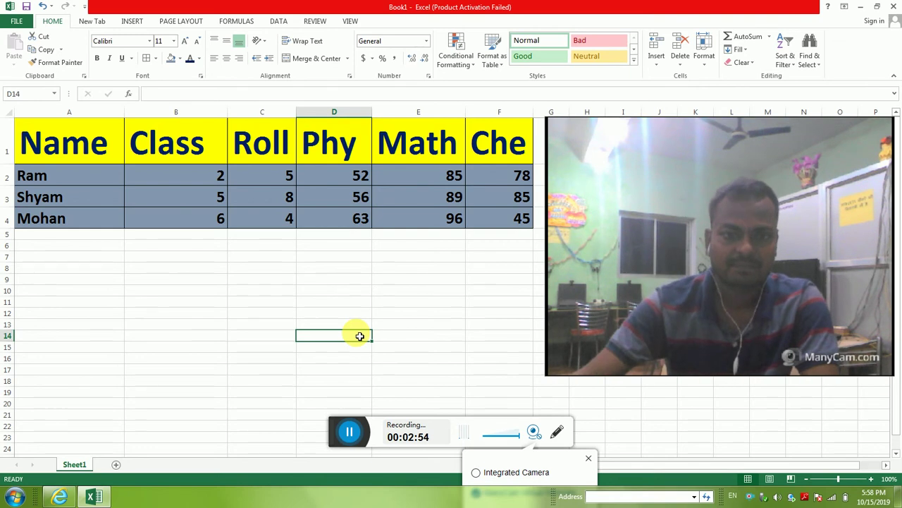
Select E9, B2, Mohan in A4, and empty cells below the table
click(395, 279)
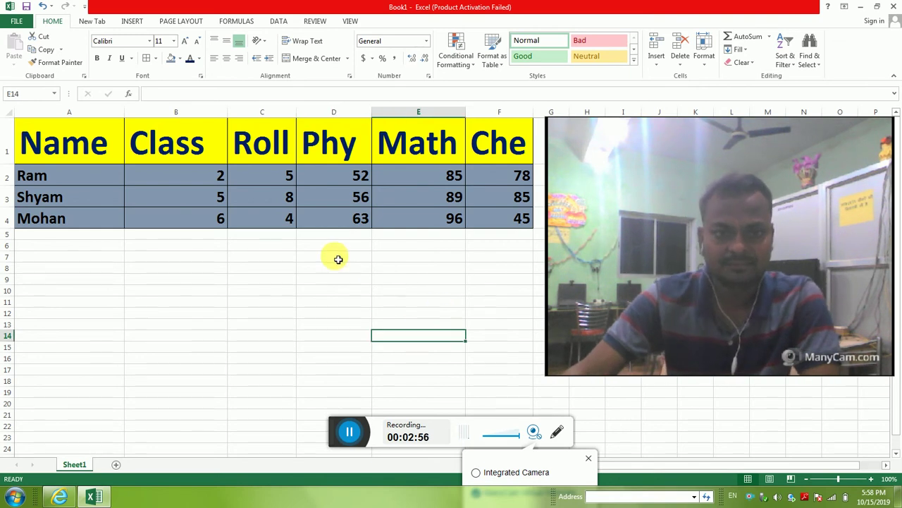
click(210, 180)
click(66, 181)
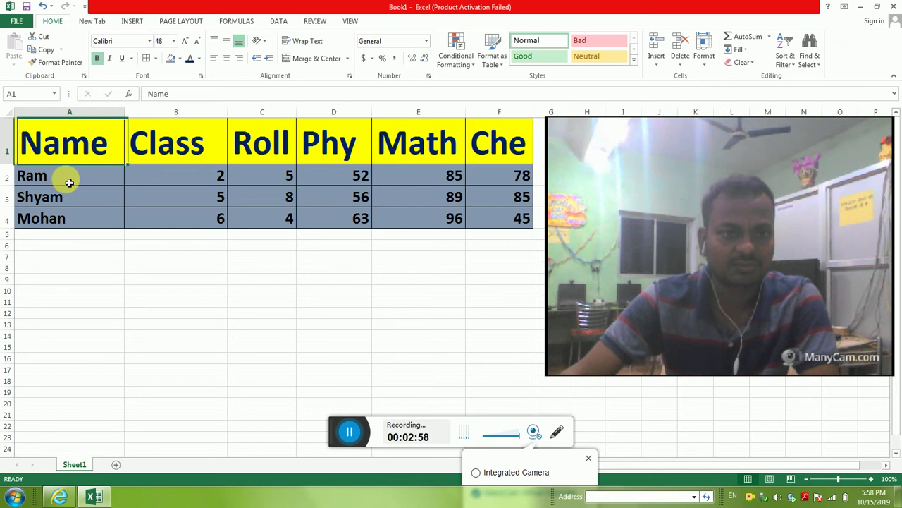
click(86, 213)
click(255, 295)
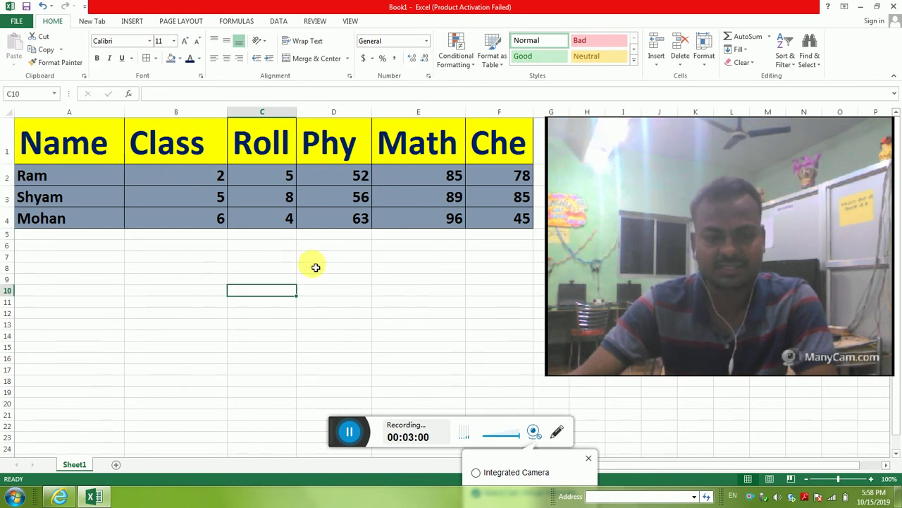
click(336, 275)
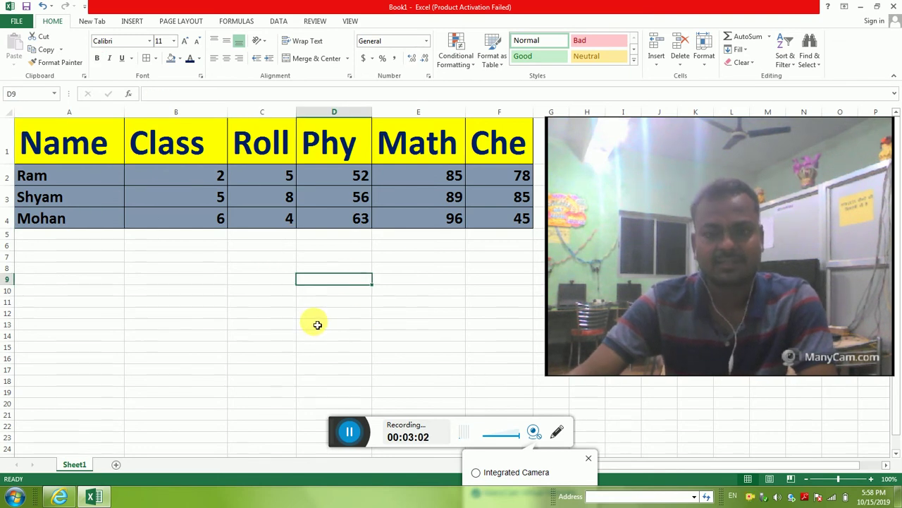
Select empty cells across the sheet such as B8, then bring up the Sheet1 tab's options
click(260, 291)
click(290, 326)
click(383, 315)
click(413, 347)
click(237, 311)
click(143, 271)
right_click(84, 469)
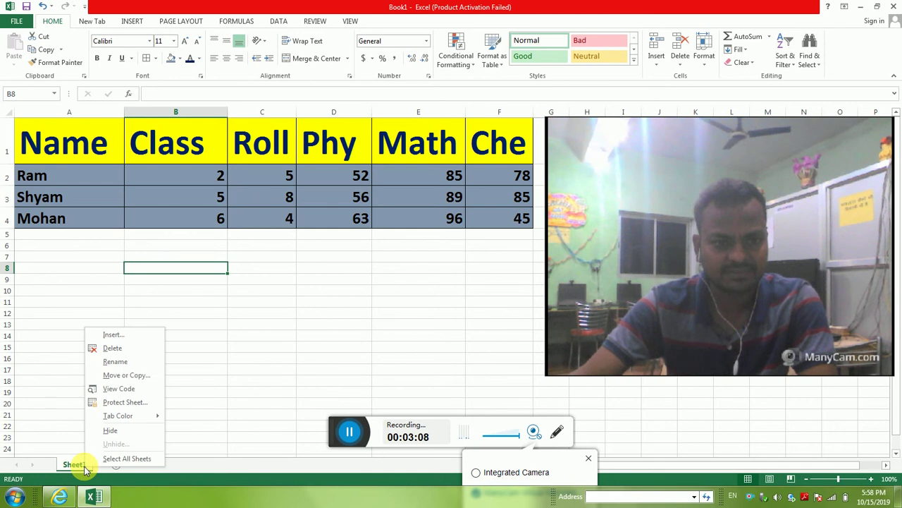
Set Sheet1's ScrollArea to a1:f5 in the VBA editor, then select A5 in the workbook
click(117, 397)
click(81, 344)
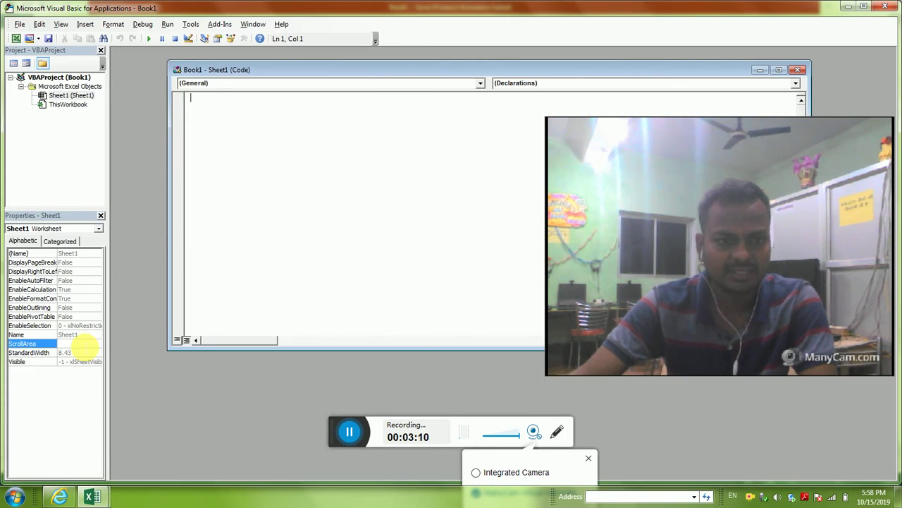
text(a1:f5)
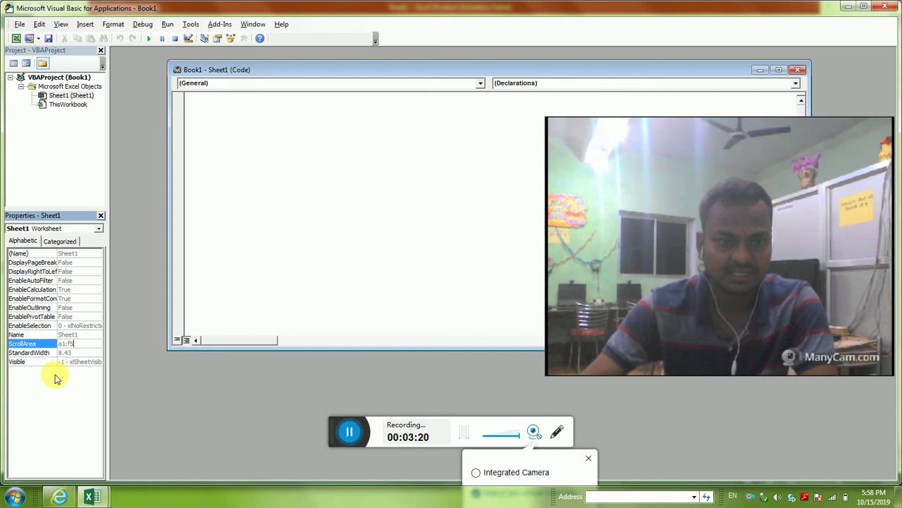
click(849, 6)
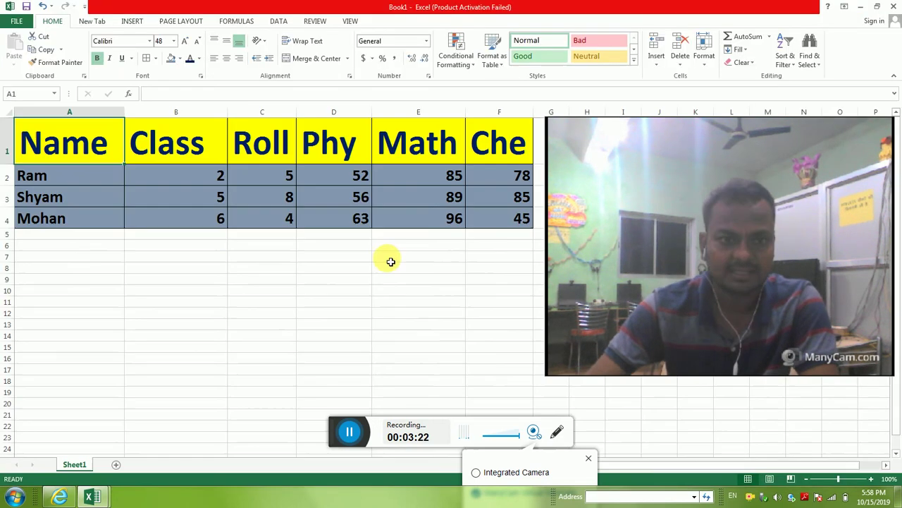
click(95, 235)
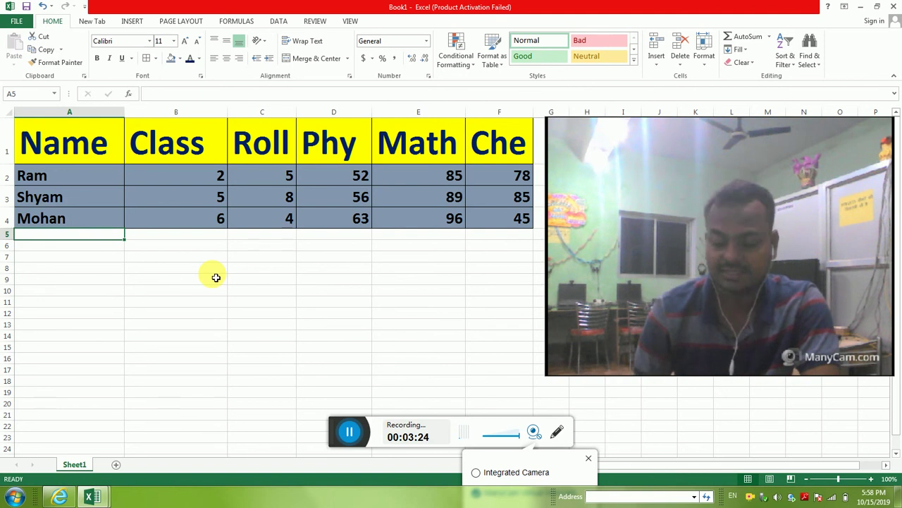
key(Up)
key(Up)
key(Up)
key(Right)
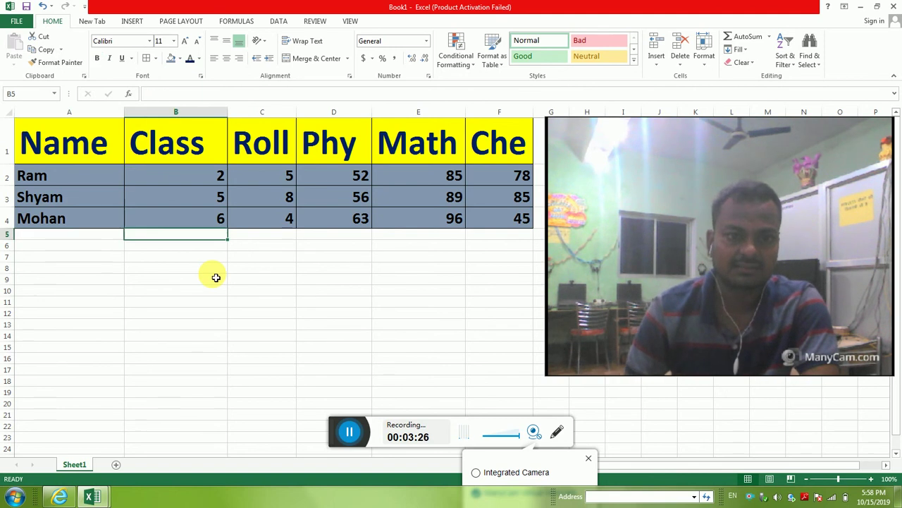
key(Right)
key(Down)
key(Down)
key(Down)
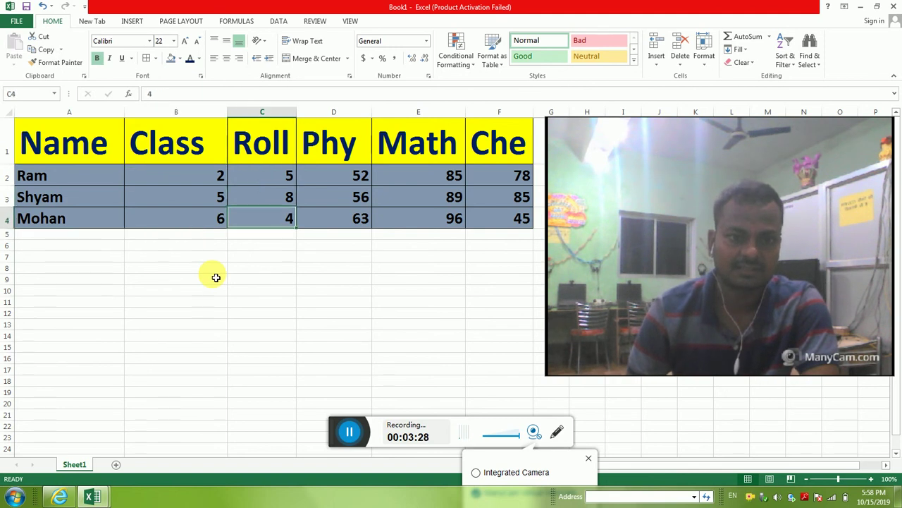
key(Down)
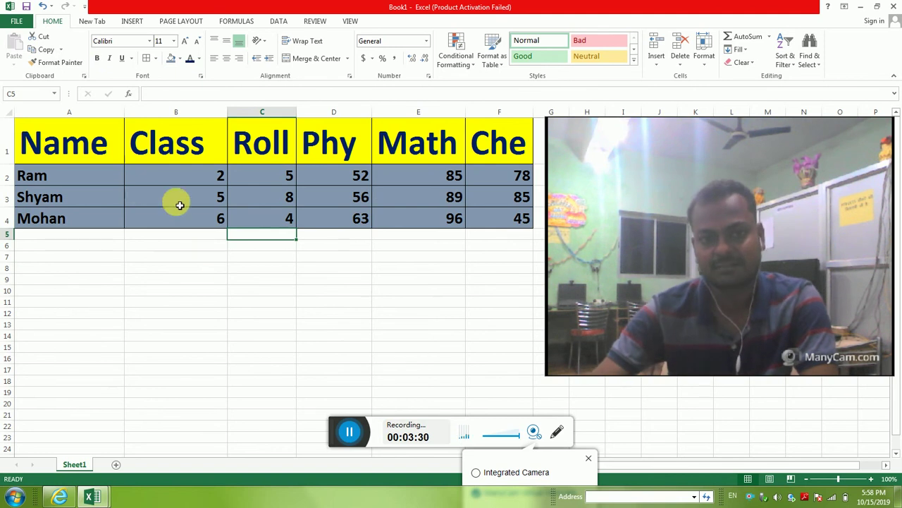